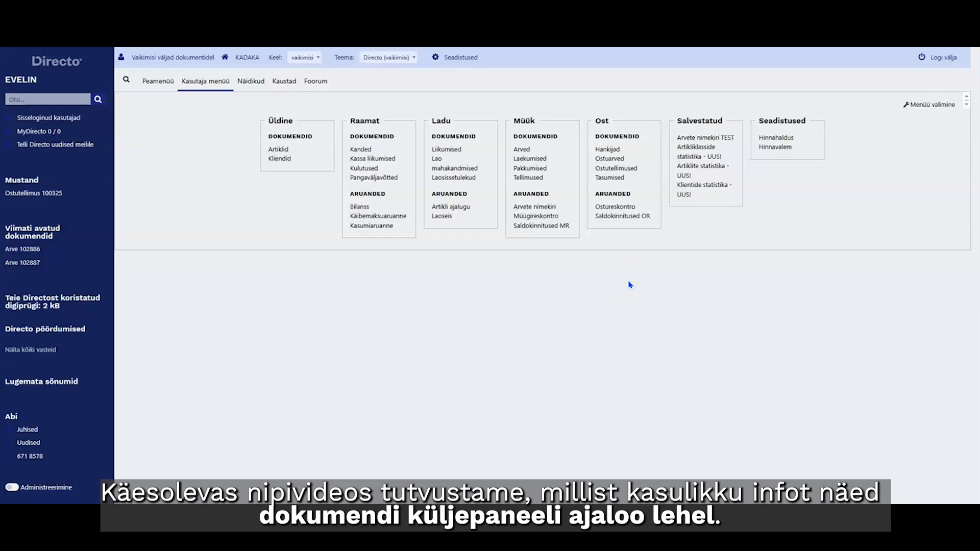
- Create a new sales order (Tellimus) for the customer Poodide AS by entering its customer code, and save it
left_click(526, 179)
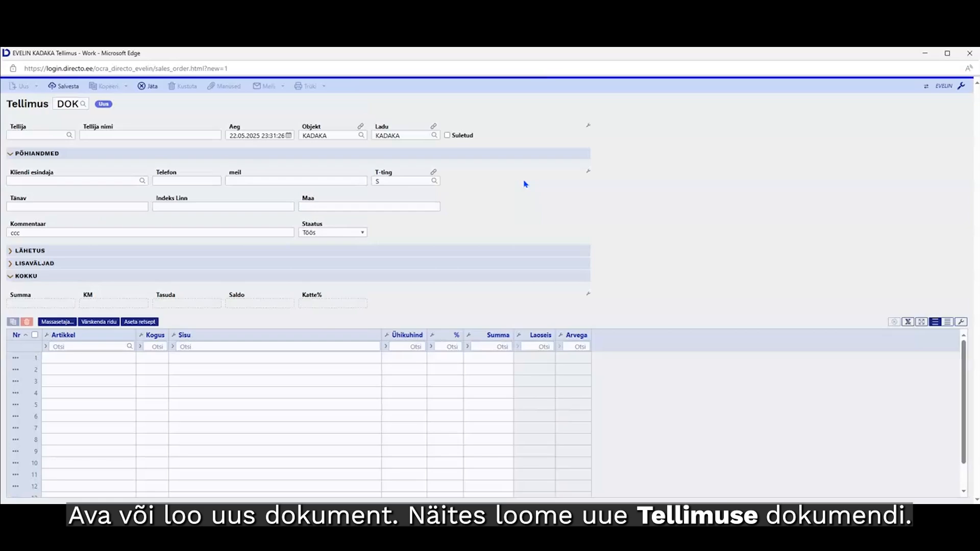
left_click(500, 175)
left_click(45, 135)
type("12")
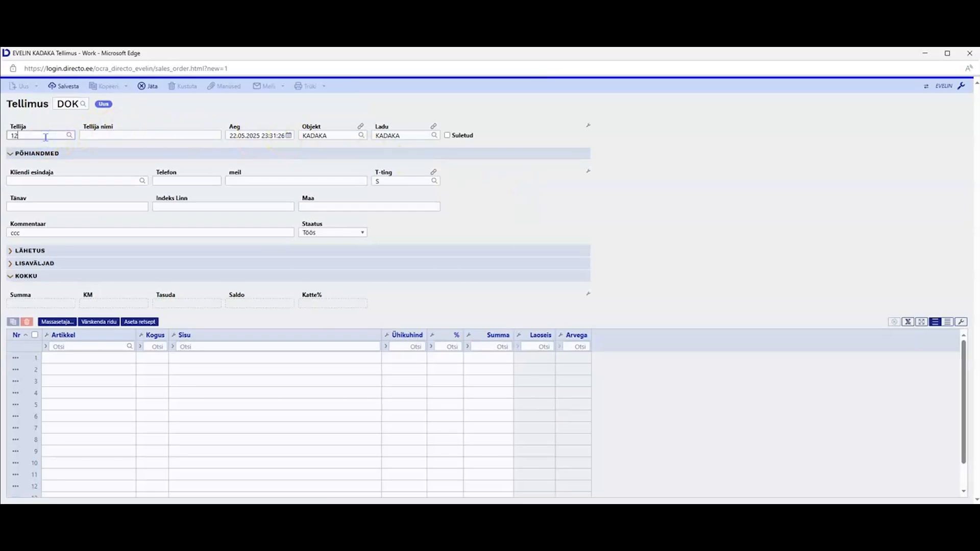
key("Tab")
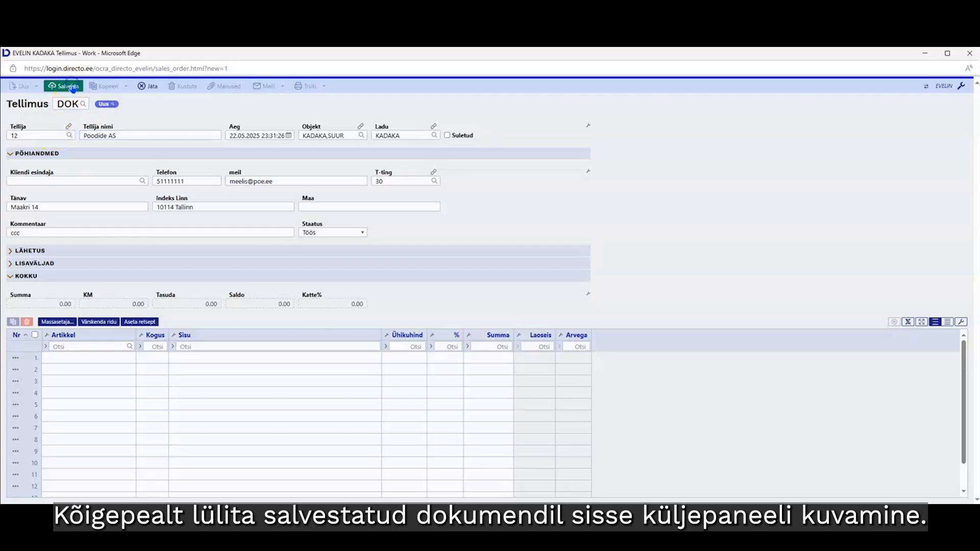
left_click(71, 87)
- Show the side panel on the saved order and display its history (Ajalugu)
left_click(520, 134)
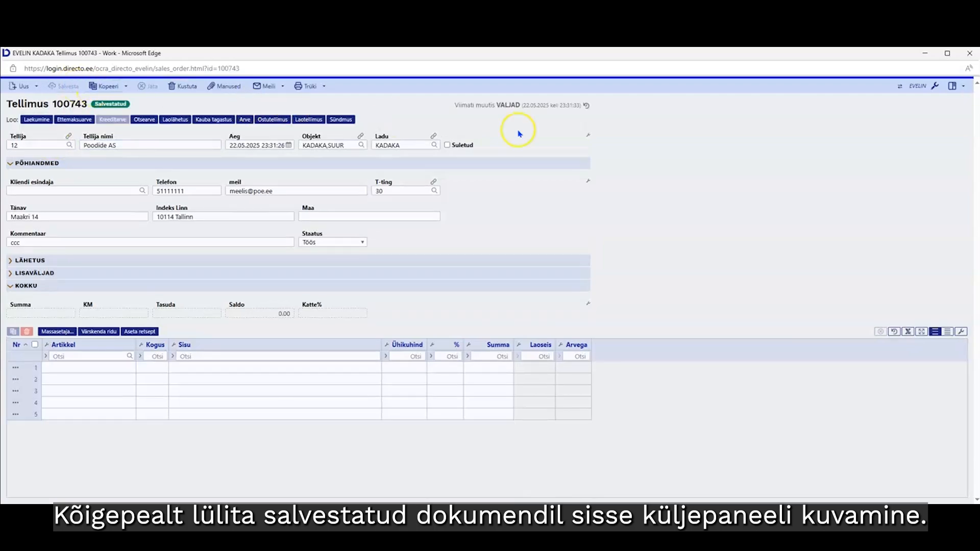
left_click(952, 91)
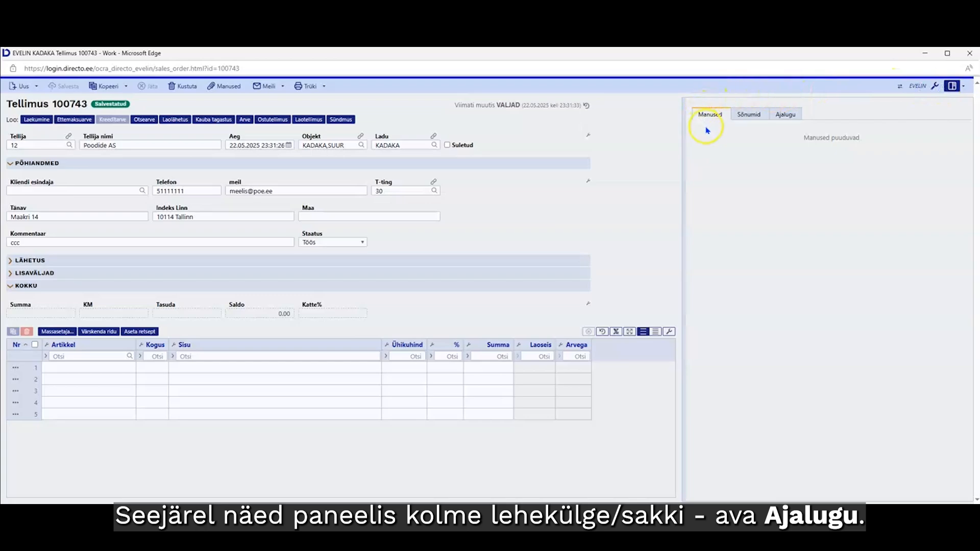
left_click(788, 113)
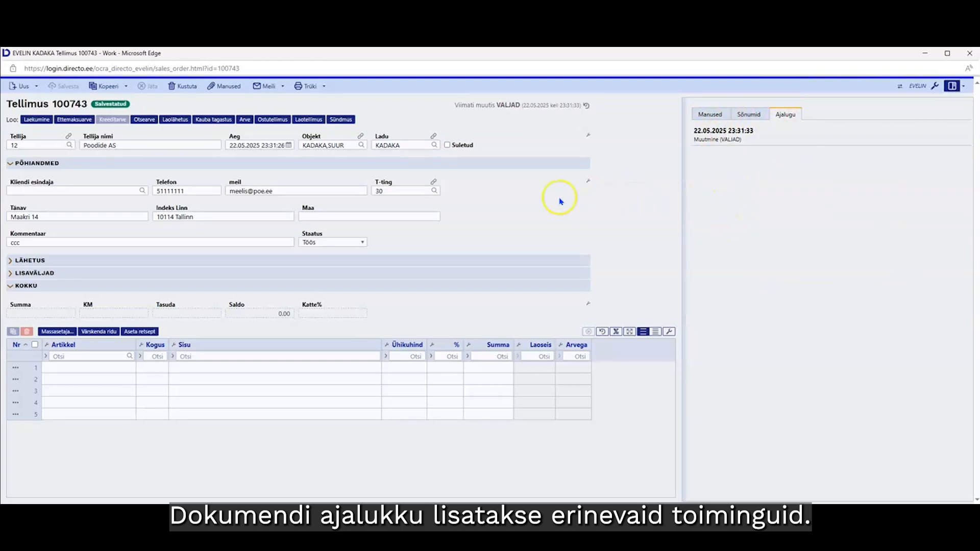
- Add article 11 to the first row of the order and save the order
left_click(101, 366)
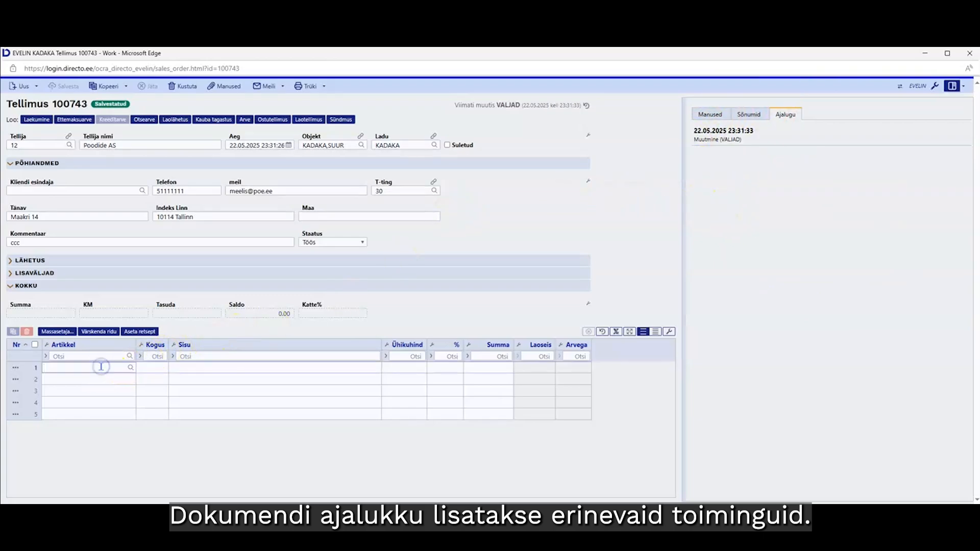
type("11")
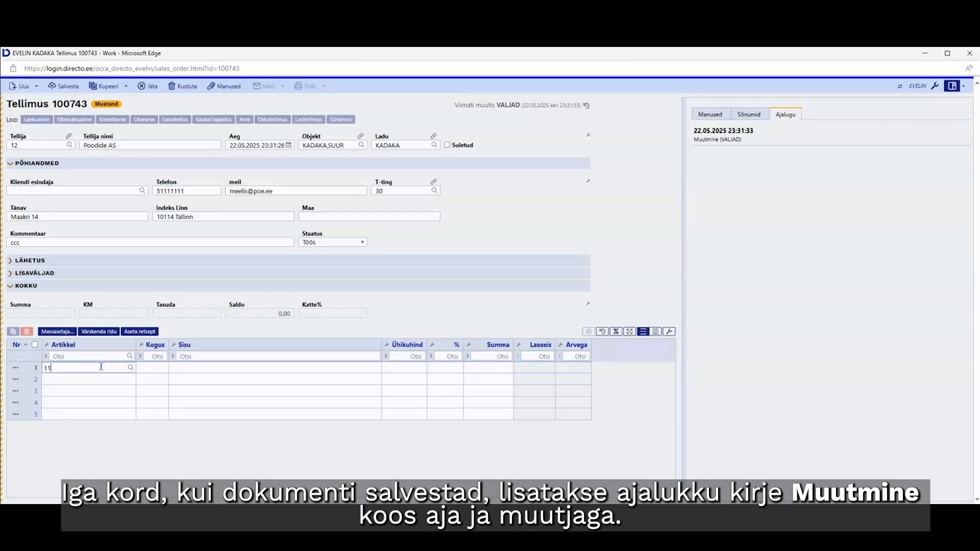
key("Tab")
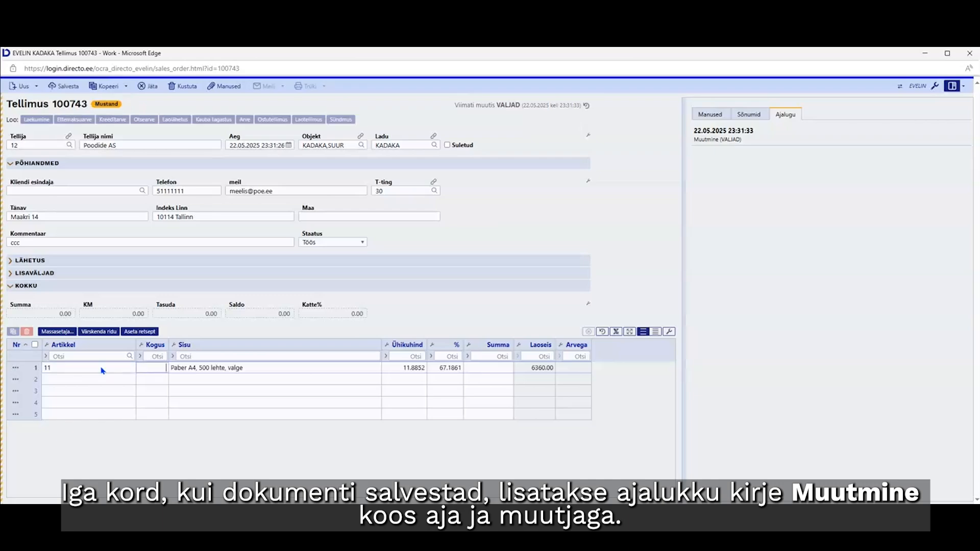
left_click(65, 85)
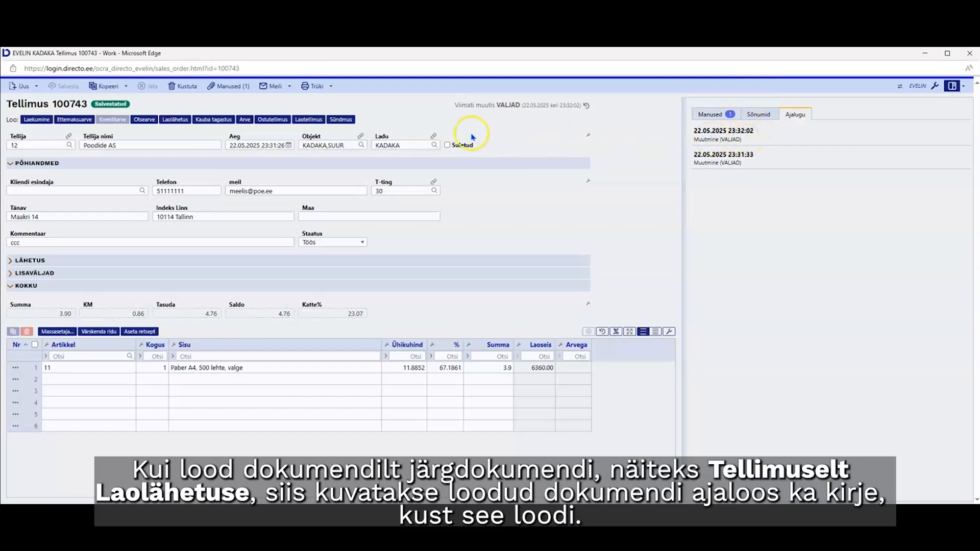
- Create a stock delivery (Laolähetus) from the order and follow the history links to the order and back to the delivery
left_click(179, 122)
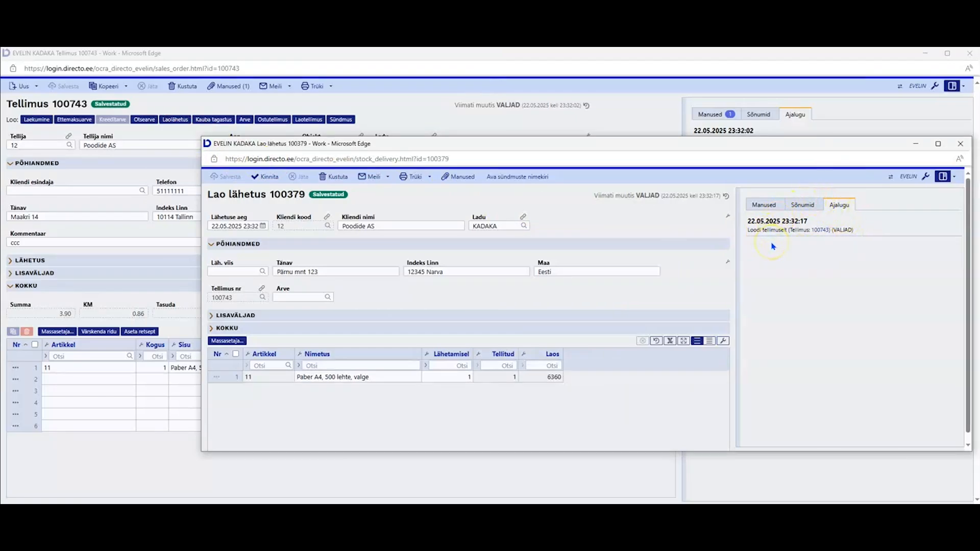
left_click(819, 230)
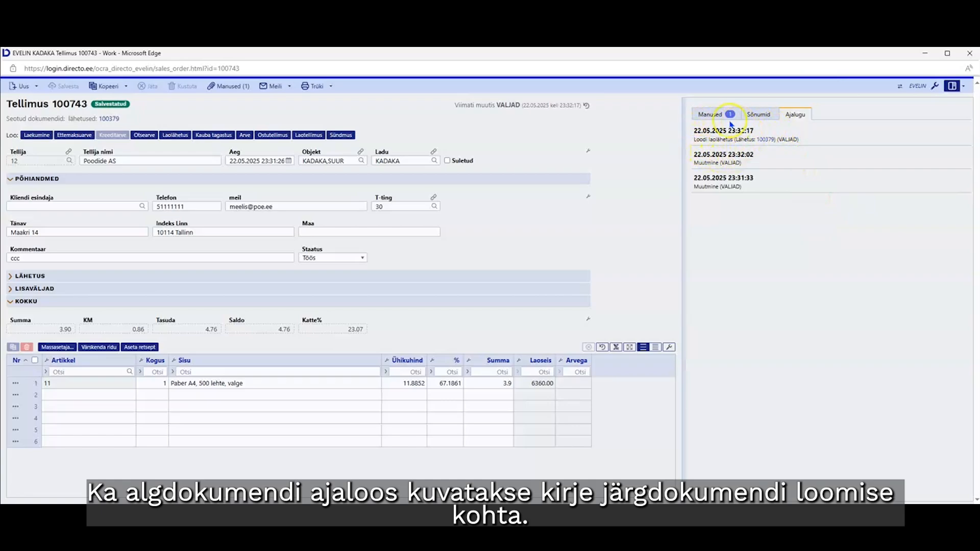
left_click(764, 139)
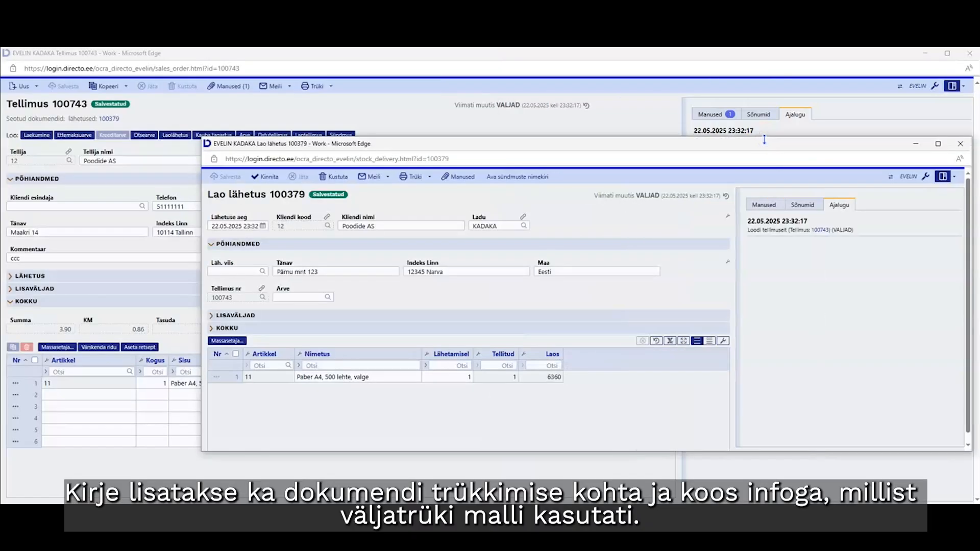
- Print the stock delivery, close the printout and confirm the delivery
left_click(416, 178)
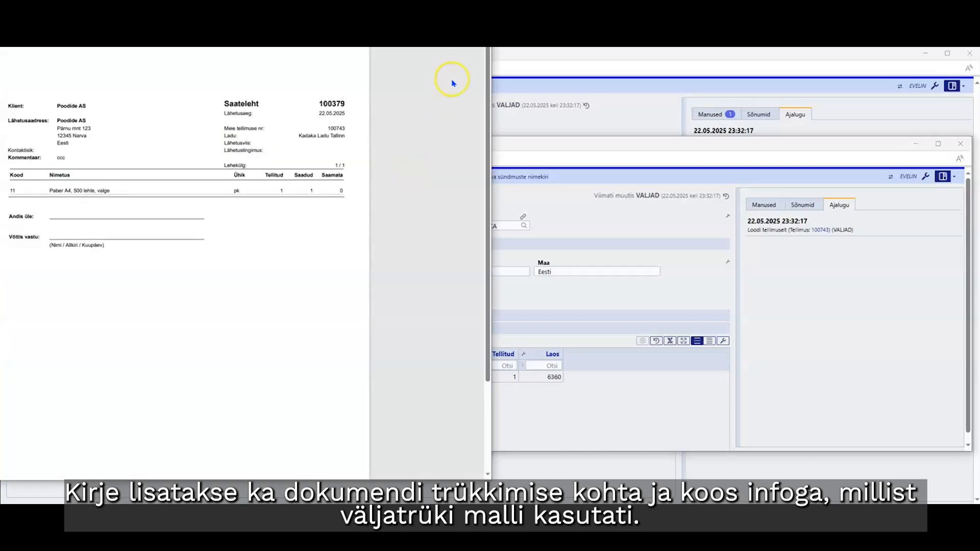
key("alt+F4")
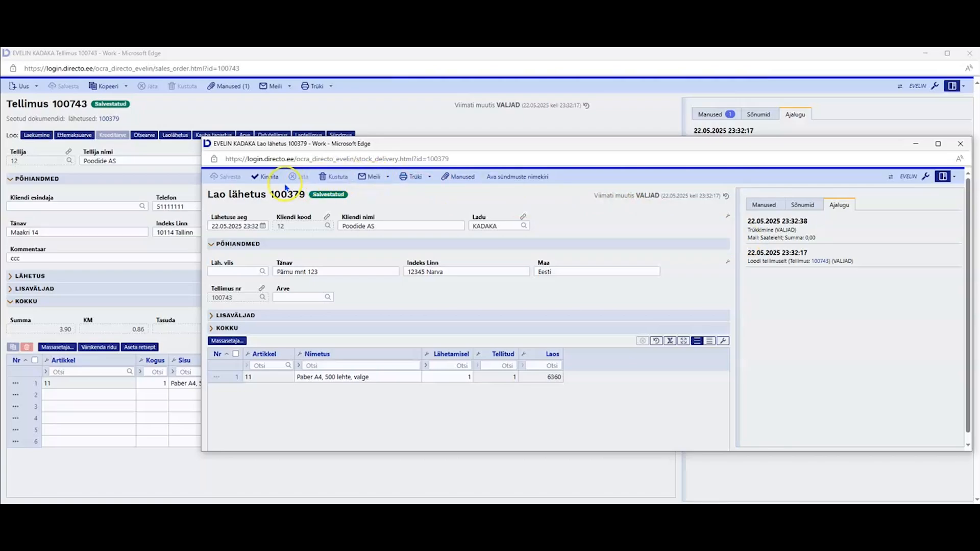
left_click(268, 179)
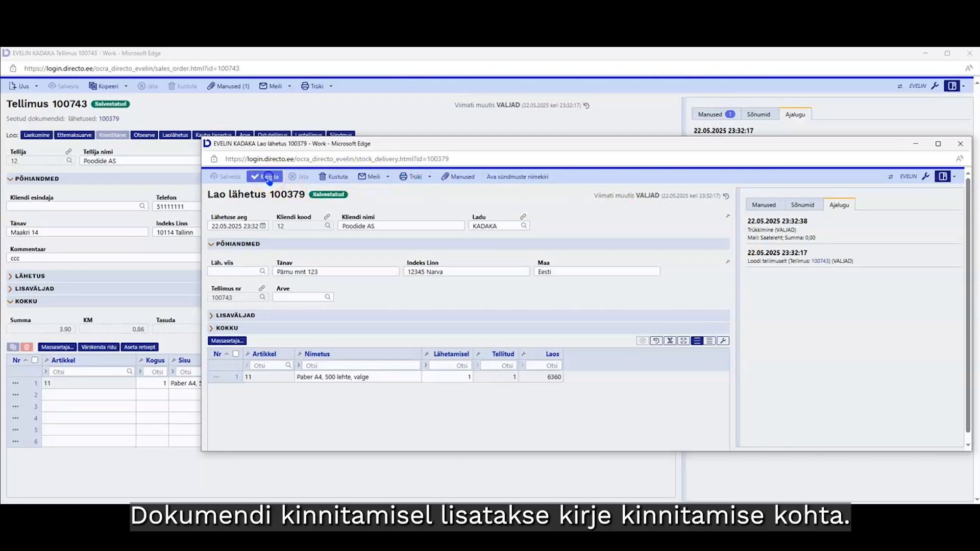
left_click(611, 240)
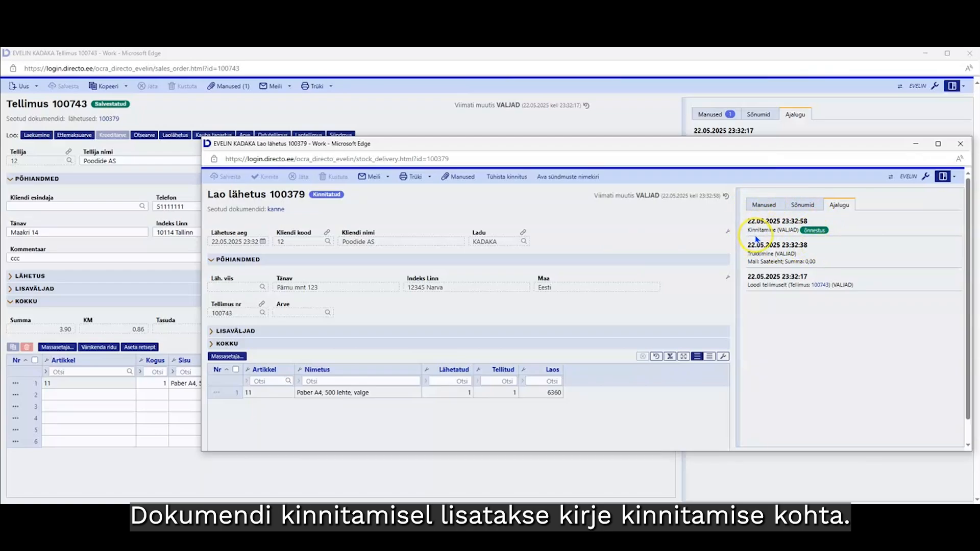
- Return to the source order, create an invoice (Arve) from it and confirm the invoice
left_click(815, 285)
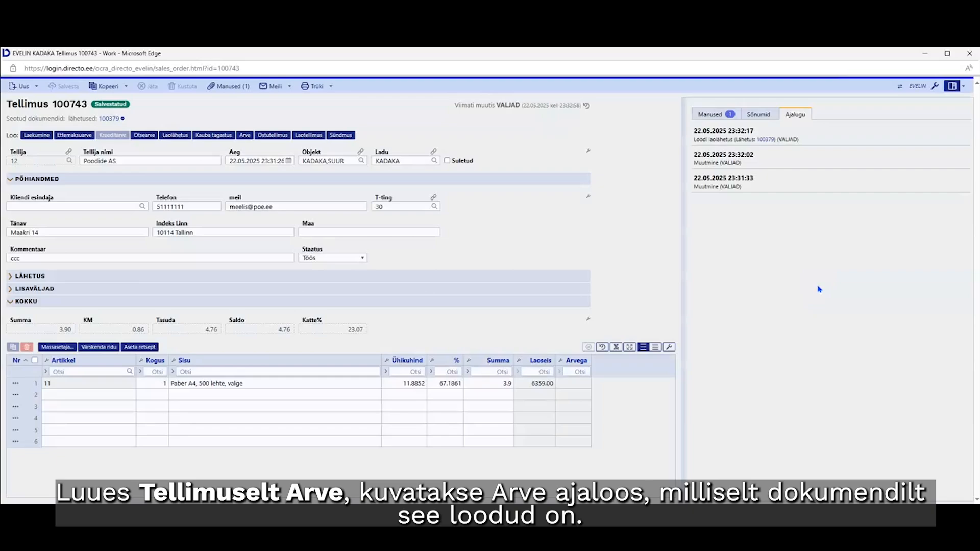
left_click(243, 136)
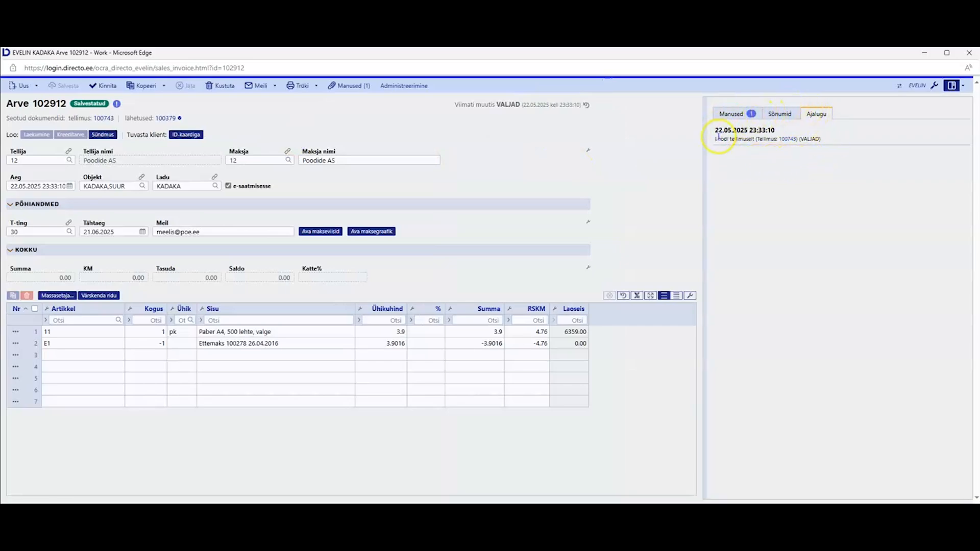
left_click(112, 88)
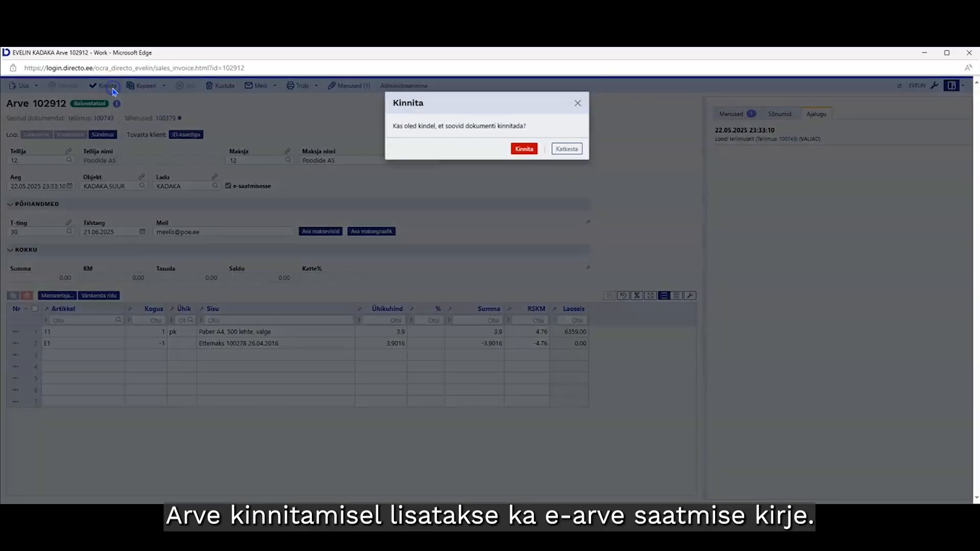
left_click(524, 149)
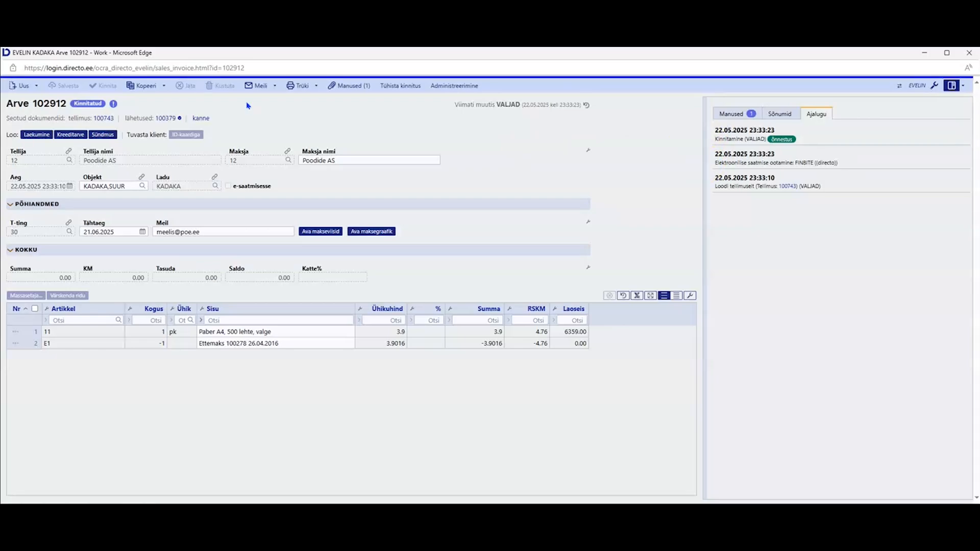
- Cancel the invoice's confirmation and confirm the invoice again
left_click(401, 86)
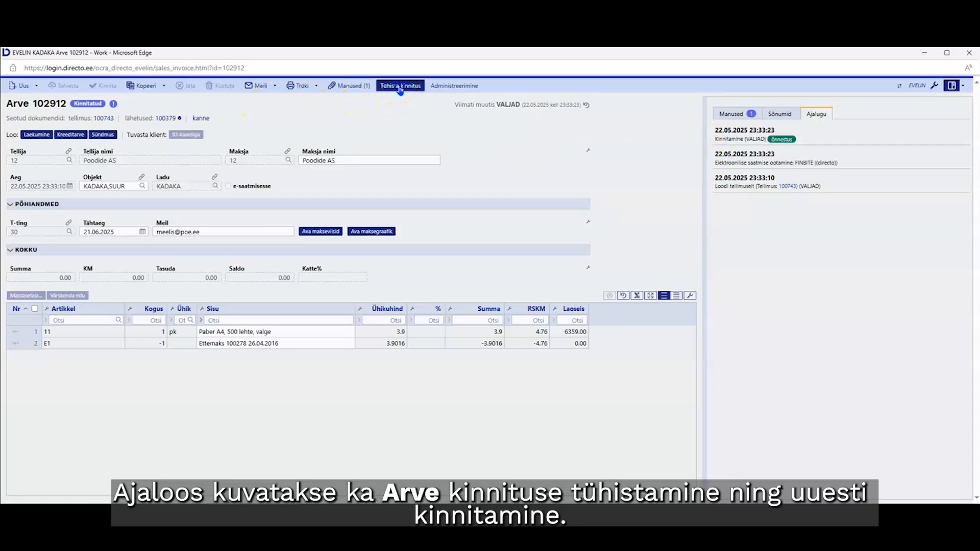
left_click(189, 86)
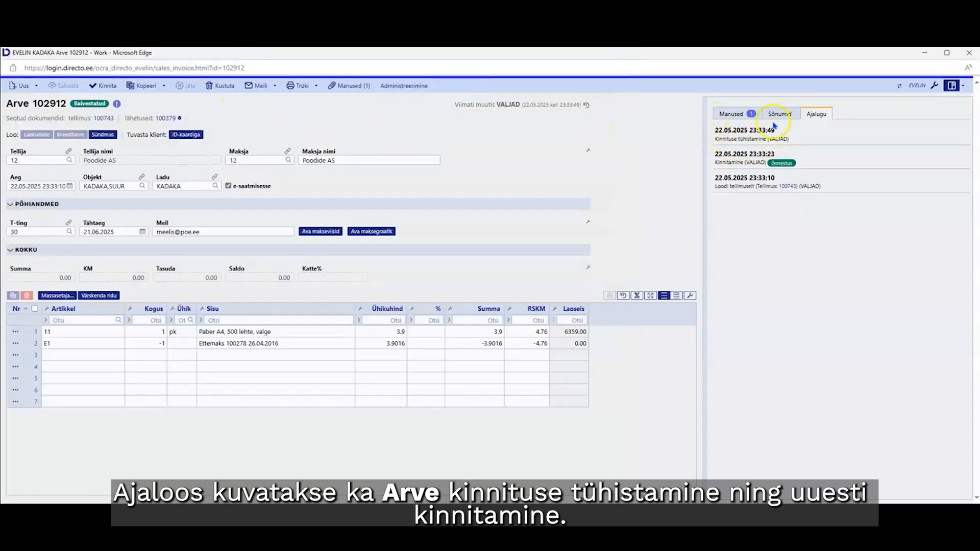
left_click(105, 86)
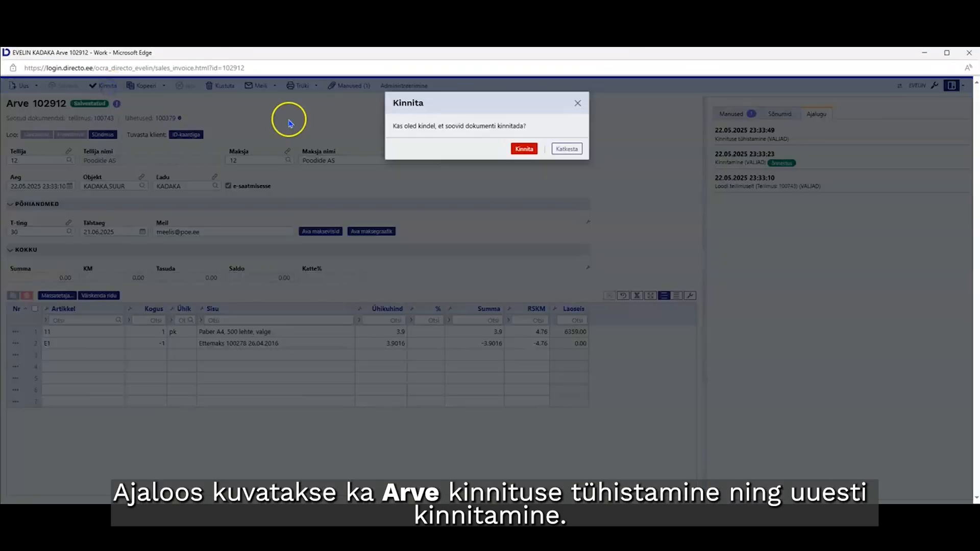
left_click(522, 150)
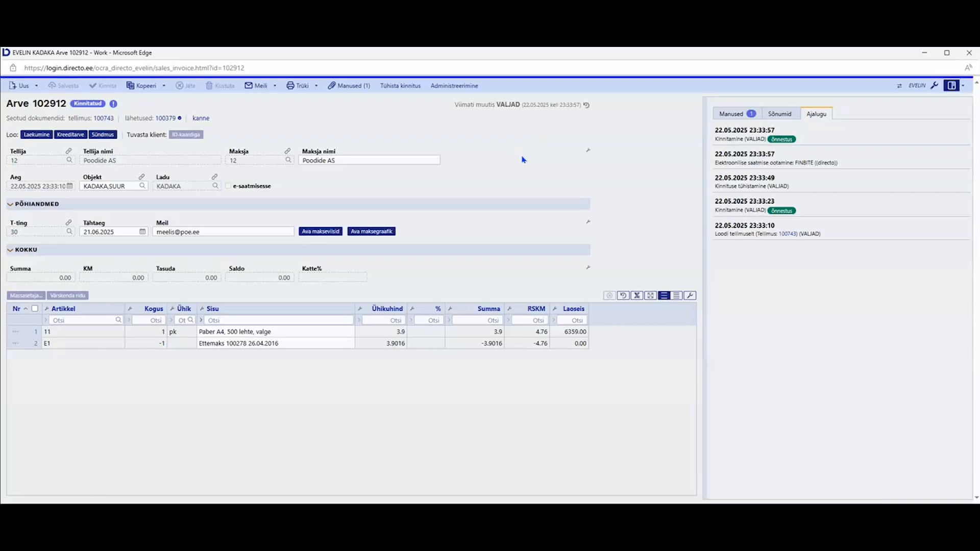
- Make a copy of the confirmed invoice and save the copy
left_click(141, 87)
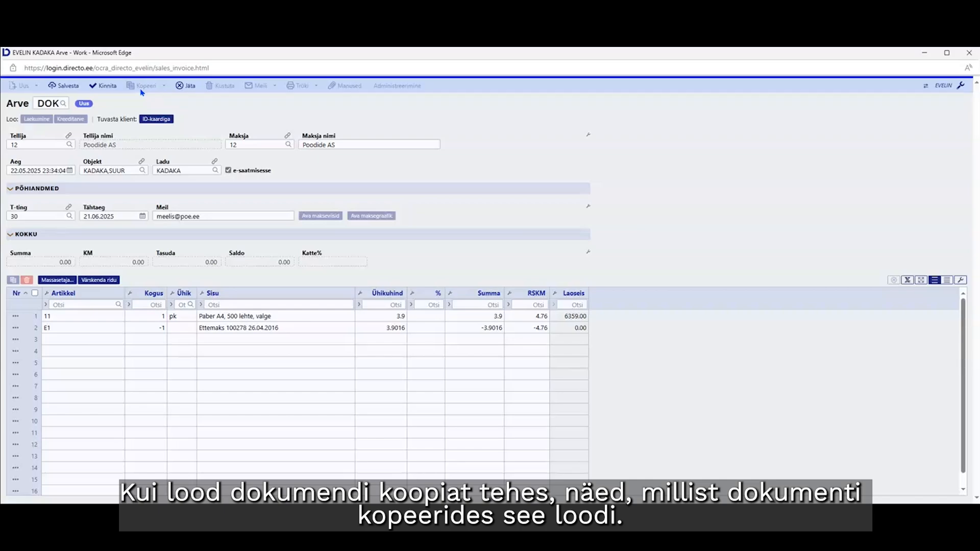
left_click(72, 86)
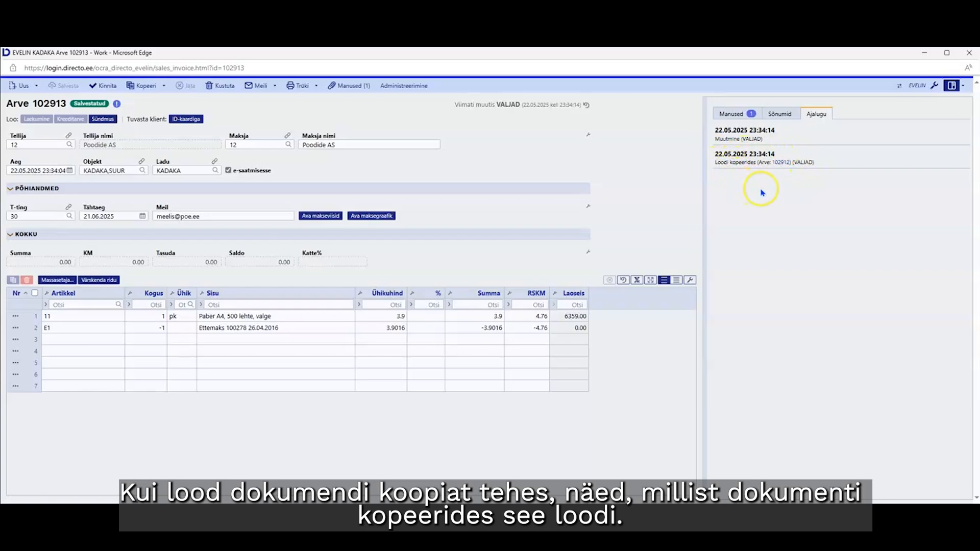
- Start a new invoice and enter article 11A with quantity 1 in the first row
left_click(20, 87)
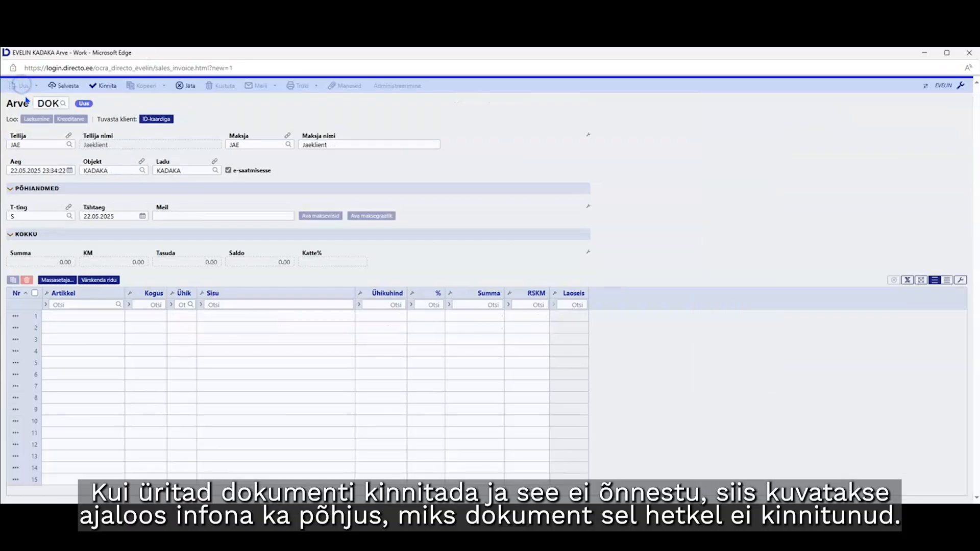
left_click(74, 314)
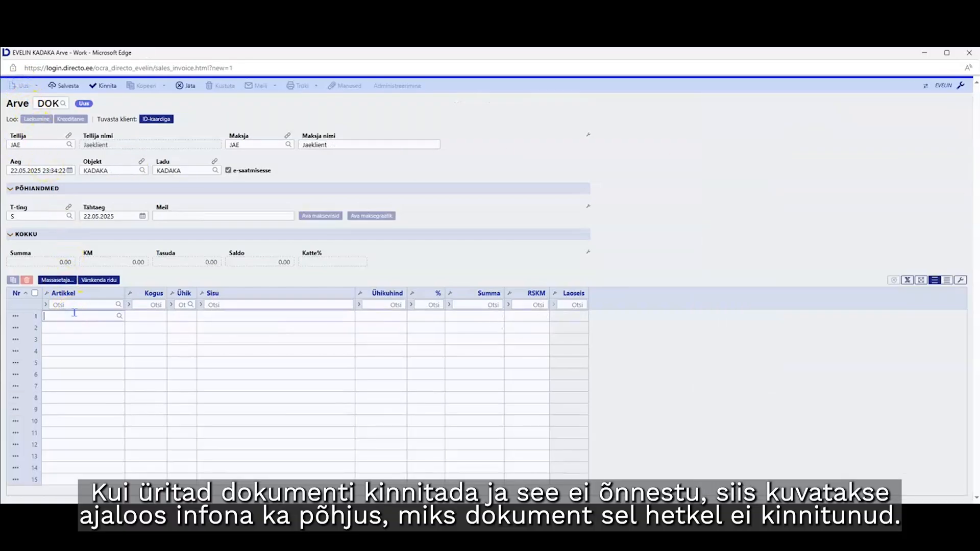
type("11a")
key("Tab")
type("1")
key("Tab")
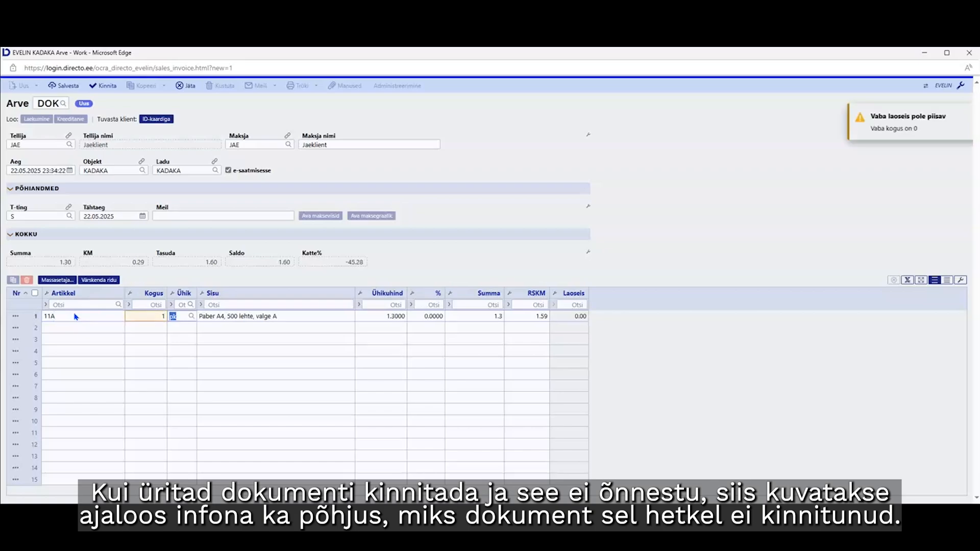
- Try to confirm the new invoice and open the details of its confirmation entry in the history
left_click(103, 85)
left_click(527, 149)
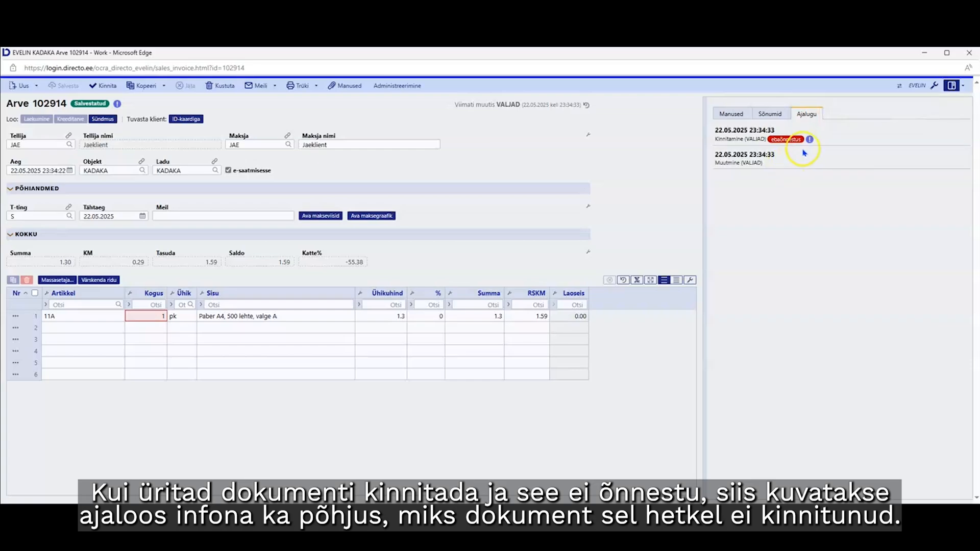
left_click(811, 142)
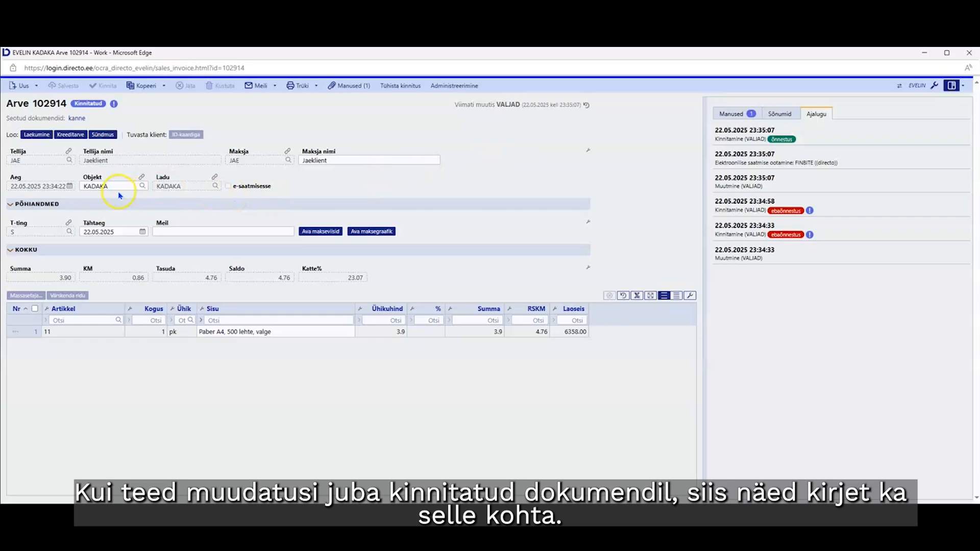
- Set the confirmed invoice's Objekt field to KADAKA,SUUR and save the change
left_click(117, 187)
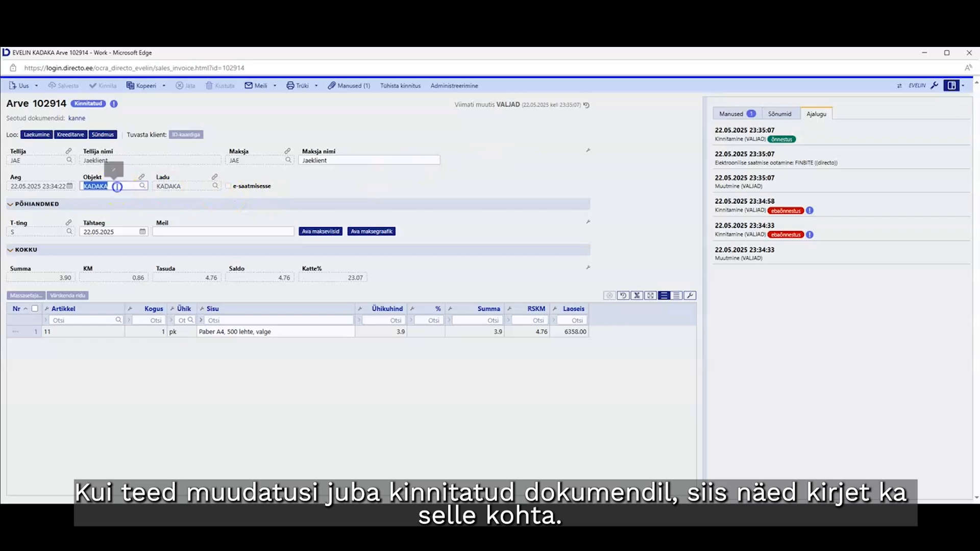
left_click(126, 186)
type(",")
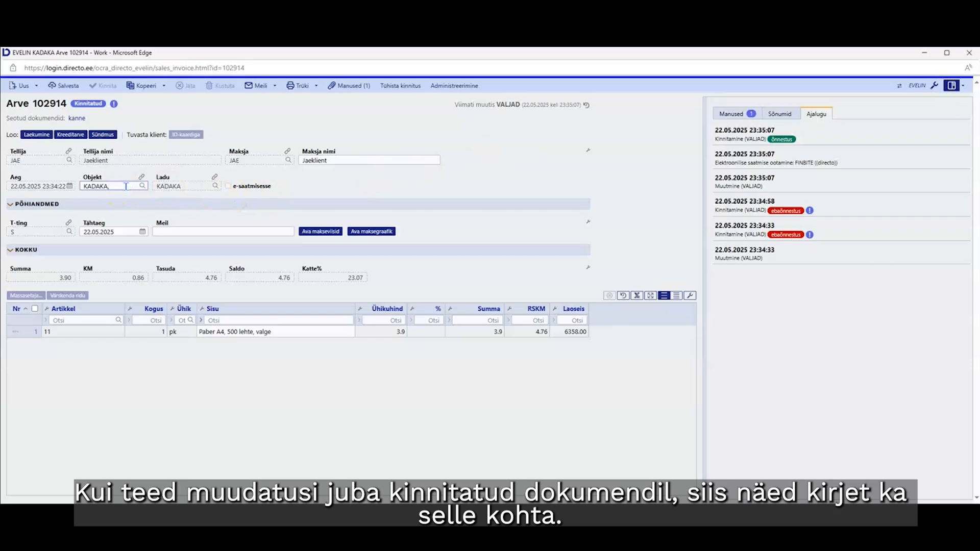
type("suur")
left_click(66, 86)
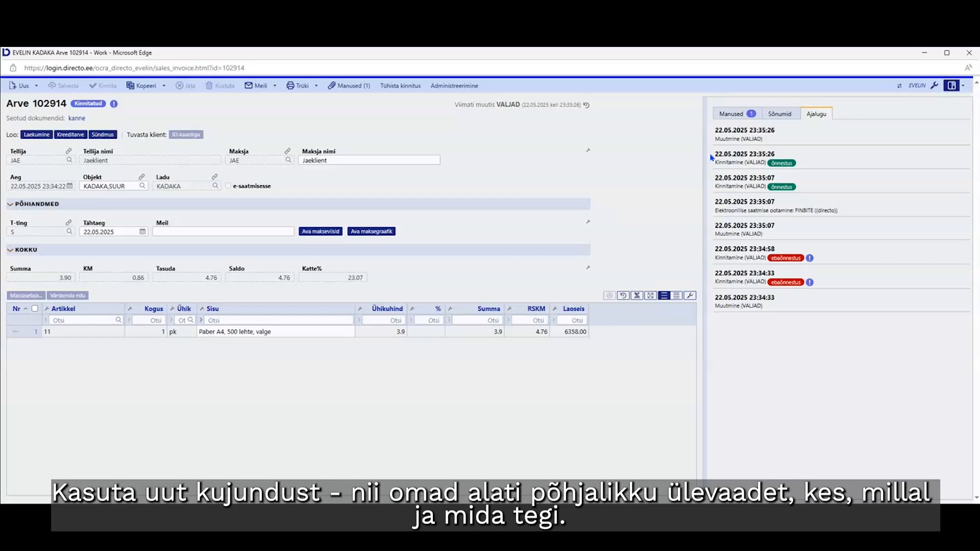
left_click(719, 318)
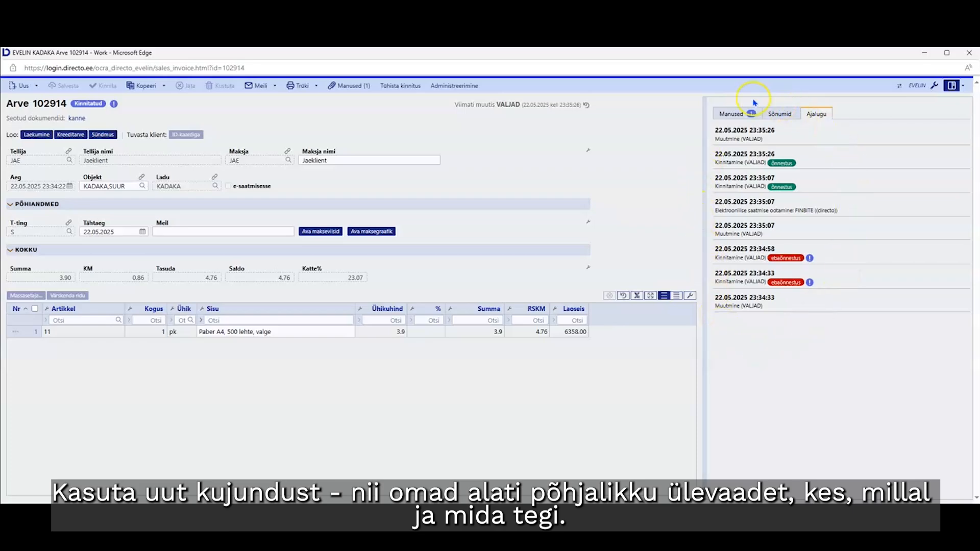